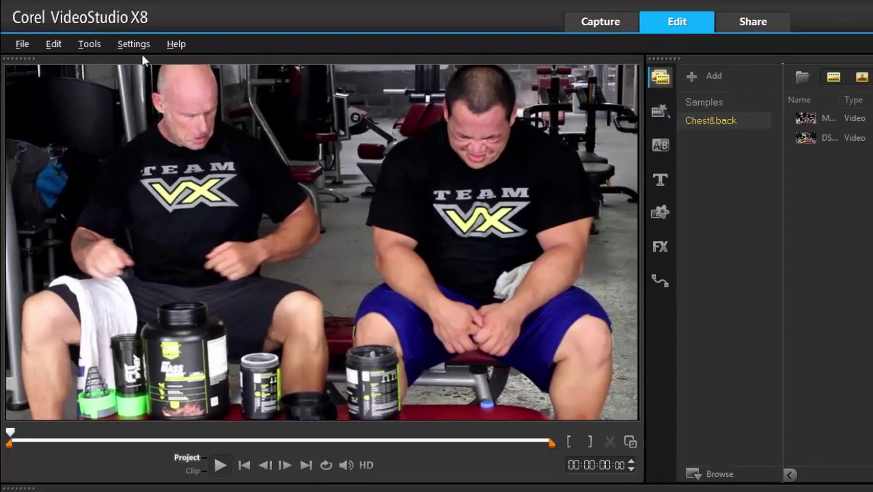
Add a default 'New profile' with a 1920 x 1080 frame size in Project Properties
{"action": "left_click", "coordinate": [133, 45]}
{"action": "left_click", "coordinate": [142, 75]}
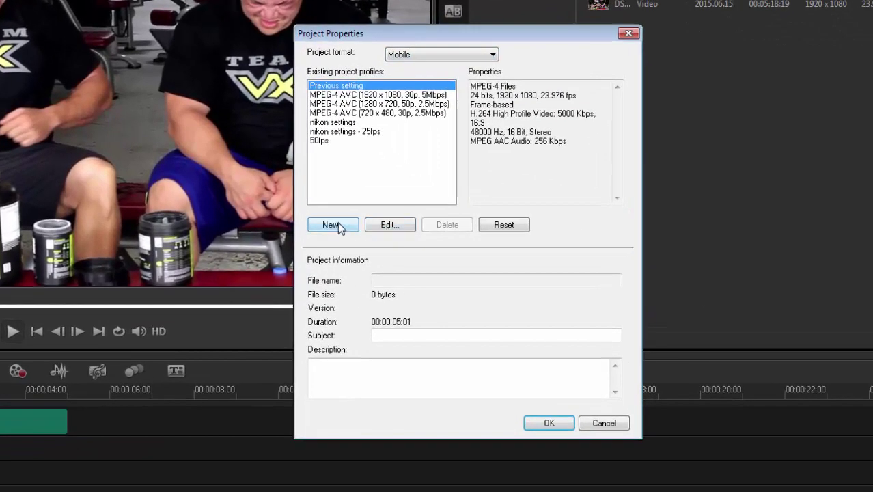
{"action": "left_click", "coordinate": [338, 224]}
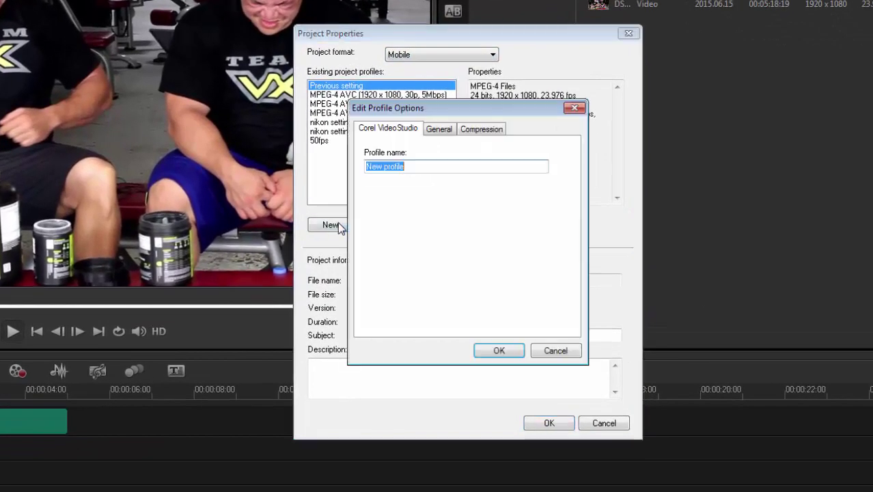
{"action": "left_click", "coordinate": [438, 128]}
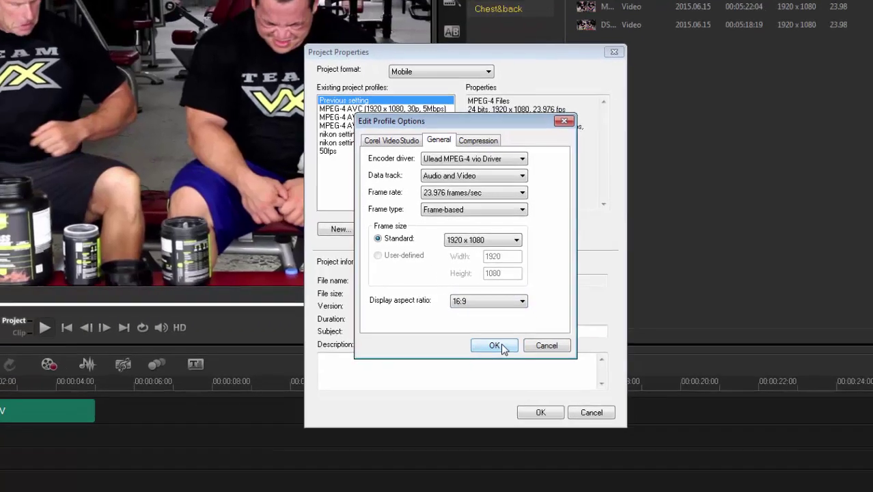
{"action": "left_click", "coordinate": [499, 350]}
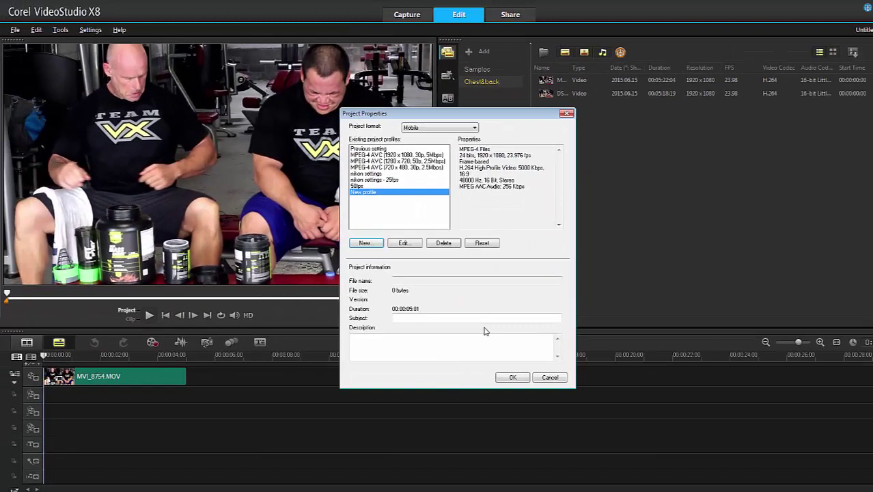
Close Project Properties, look up the Xvid codec site, then return to the Settings menu
{"action": "left_click", "coordinate": [513, 378]}
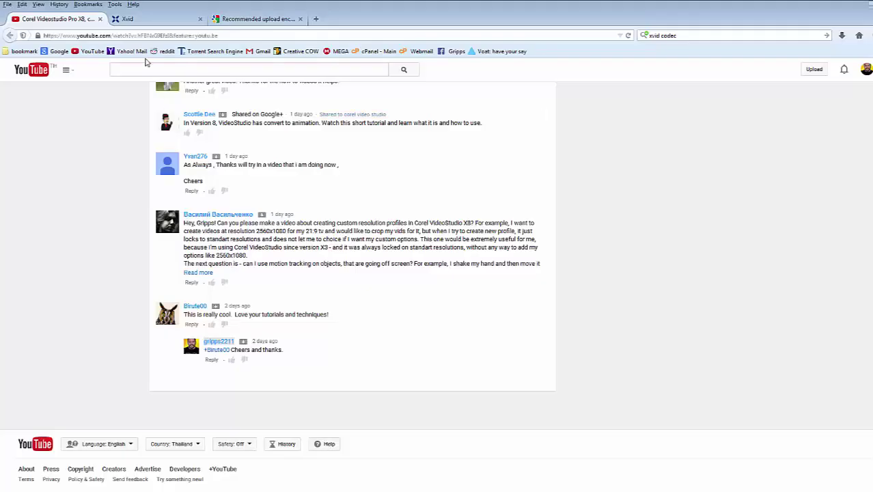
{"action": "left_click", "coordinate": [149, 21]}
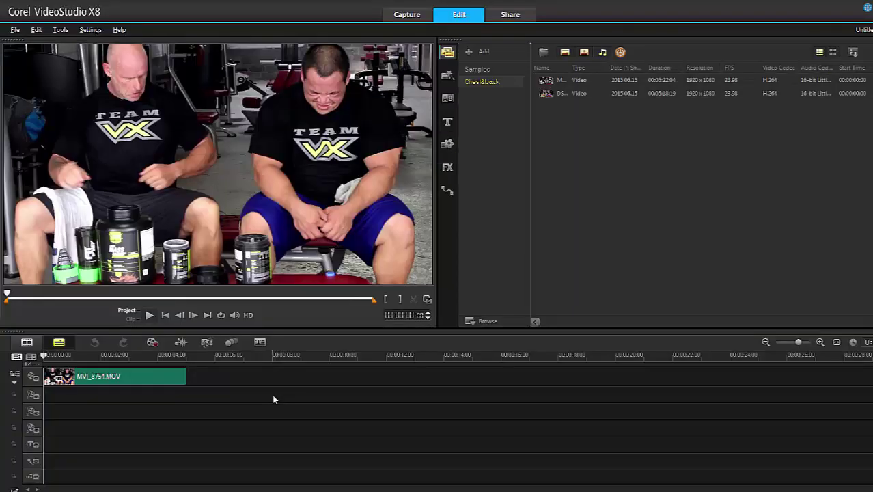
{"action": "left_click", "coordinate": [90, 30]}
Switch the project format to DV/AVI in Project Properties
{"action": "left_click", "coordinate": [102, 53]}
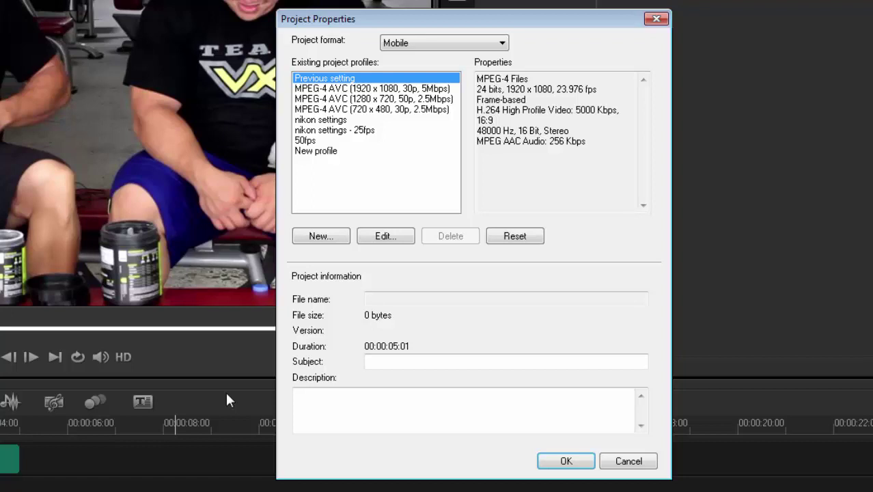
{"action": "left_click", "coordinate": [504, 44]}
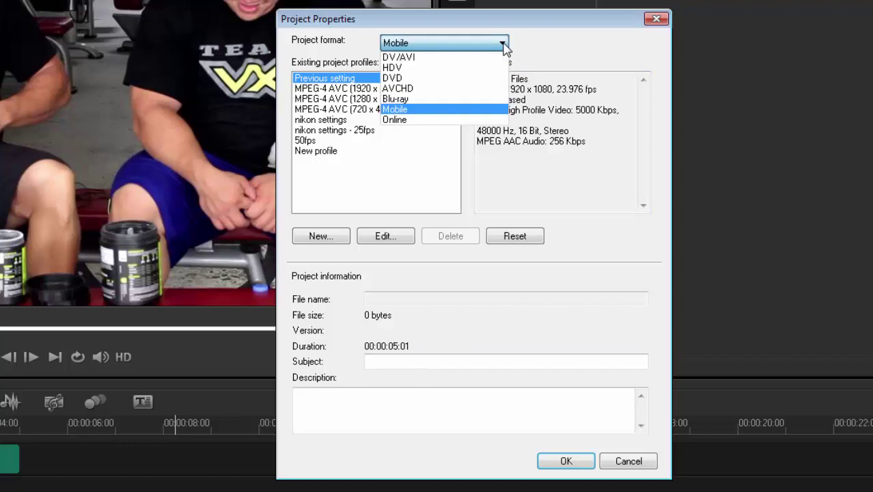
{"action": "left_click", "coordinate": [417, 57]}
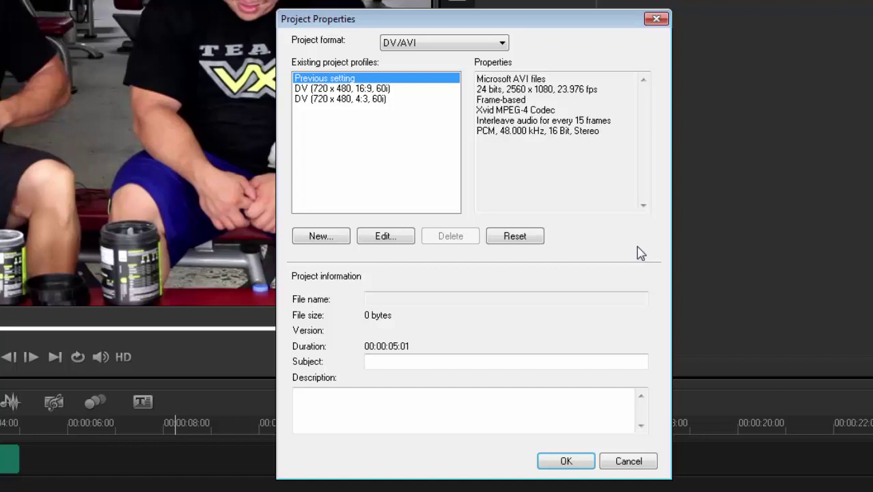
Create a new DV/AVI profile named TEST and keep its frame type Frame-based
{"action": "left_click", "coordinate": [335, 238]}
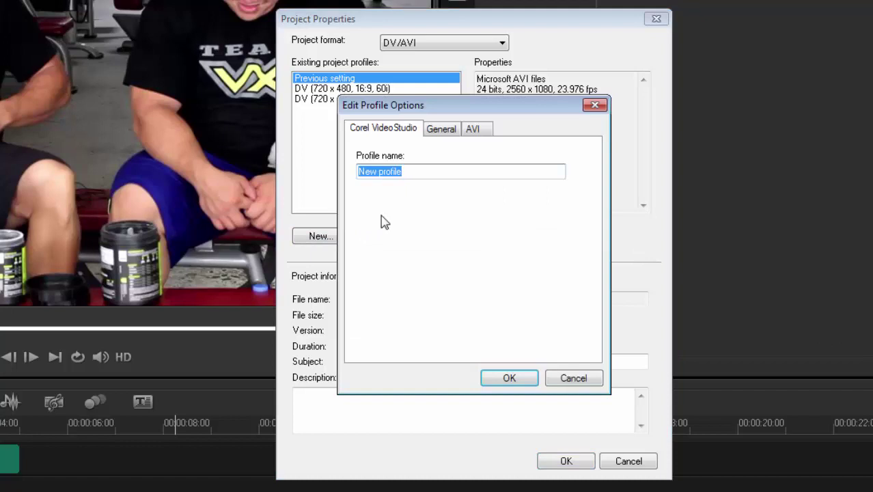
{"action": "type", "text": "TEST"}
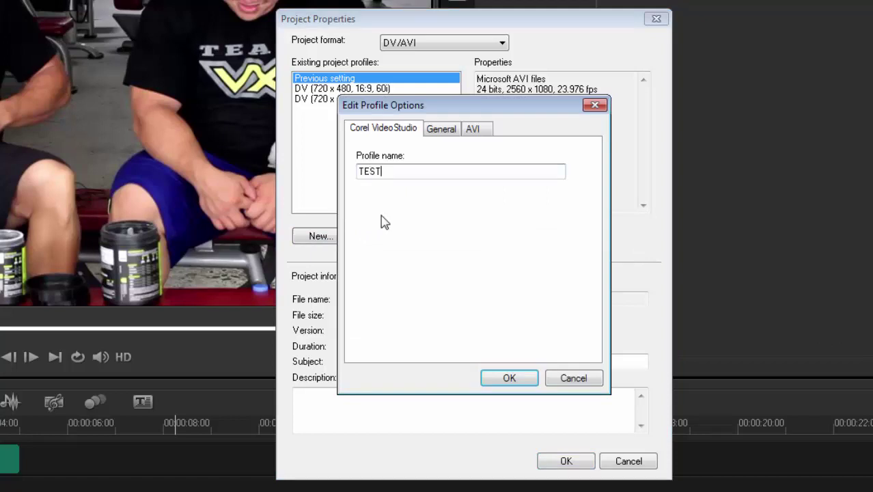
{"action": "left_click", "coordinate": [452, 130]}
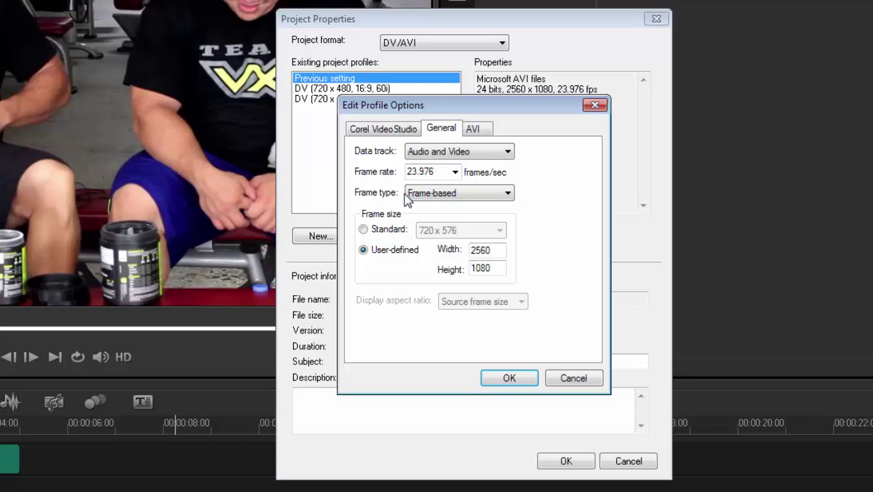
{"action": "left_click", "coordinate": [506, 196]}
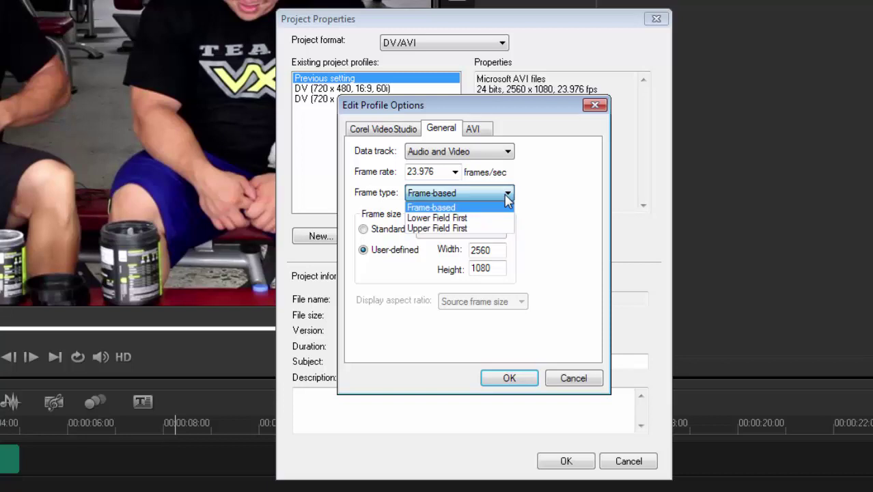
{"action": "left_click", "coordinate": [548, 191]}
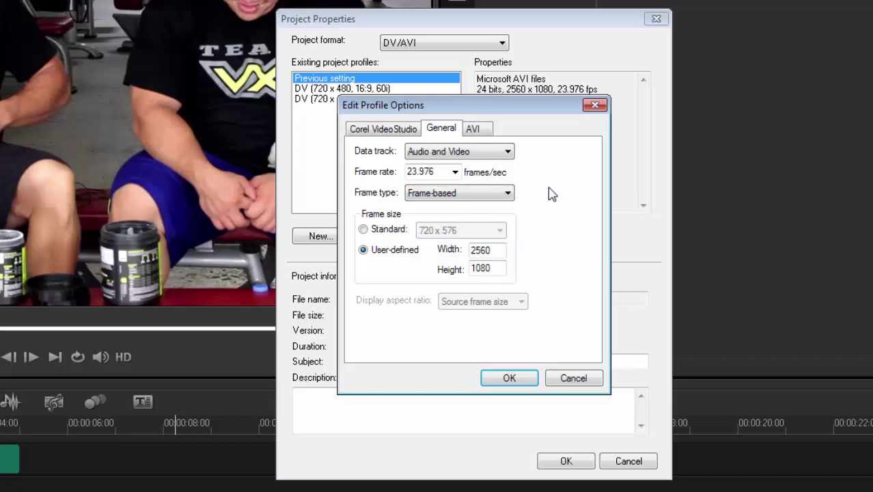
Set a user-defined 2560 x 1080 frame size and view the profile's AVI compression settings
{"action": "left_click", "coordinate": [363, 230]}
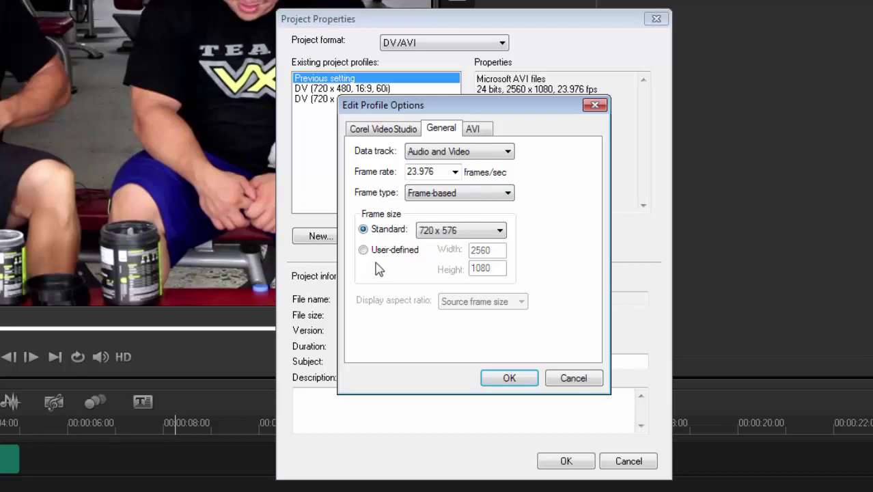
{"action": "left_click", "coordinate": [377, 250]}
{"action": "left_click", "coordinate": [375, 231]}
{"action": "left_click", "coordinate": [375, 252]}
{"action": "left_click", "coordinate": [382, 231]}
{"action": "left_click", "coordinate": [380, 252]}
{"action": "left_click", "coordinate": [386, 233]}
{"action": "left_click", "coordinate": [385, 251]}
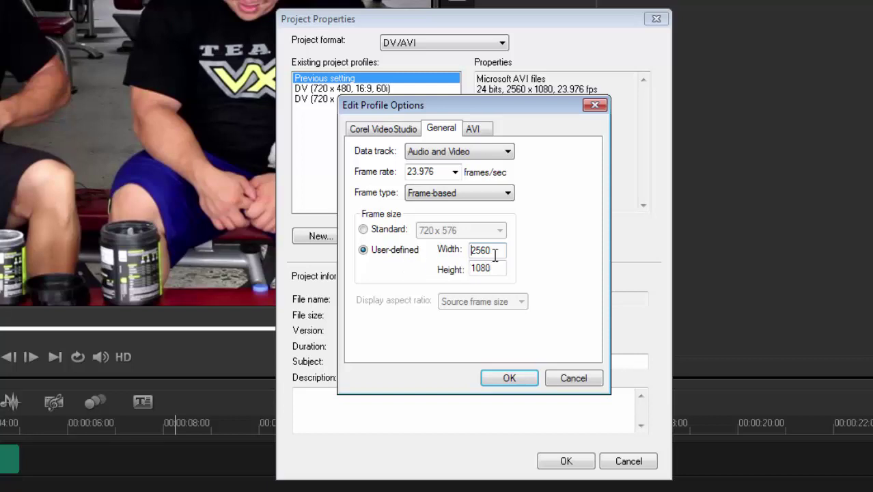
{"action": "left_click", "coordinate": [383, 231]}
{"action": "left_click", "coordinate": [386, 250]}
{"action": "left_click", "coordinate": [386, 232]}
{"action": "left_click", "coordinate": [379, 253]}
{"action": "left_click", "coordinate": [476, 130]}
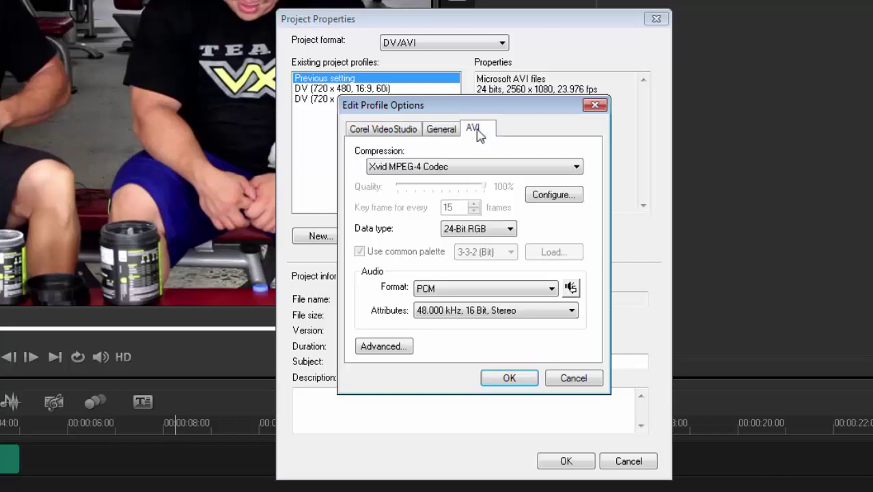
{"action": "left_click", "coordinate": [577, 169]}
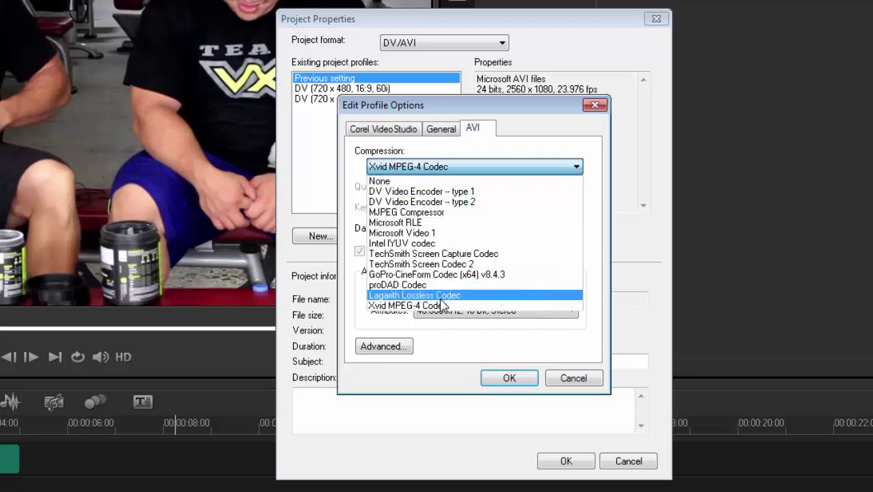
{"action": "left_click", "coordinate": [384, 306]}
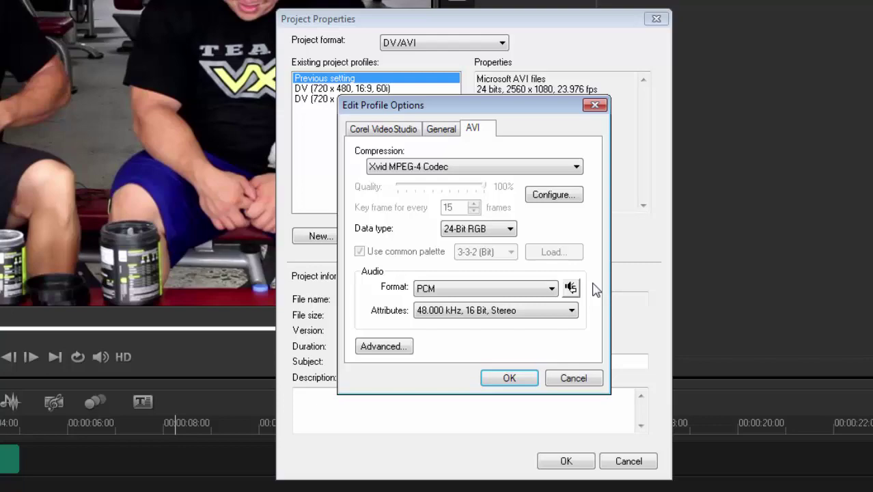
Open the Xvid codec configuration and compare with YouTube's recommended upload encoding settings
{"action": "left_click", "coordinate": [561, 198]}
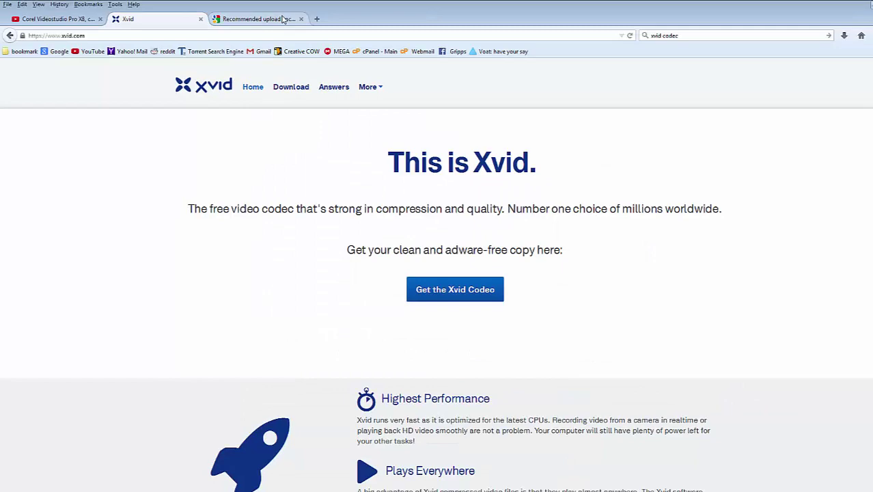
{"action": "left_click", "coordinate": [283, 19]}
{"action": "scroll", "coordinate": [53, 199], "scroll_direction": "up", "scroll_amount": 5}
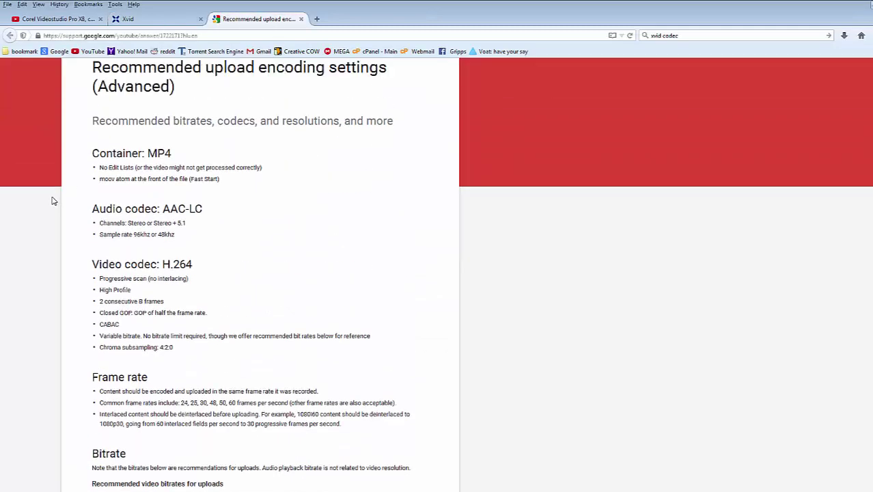
{"action": "scroll", "coordinate": [53, 201], "scroll_direction": "up", "scroll_amount": 2}
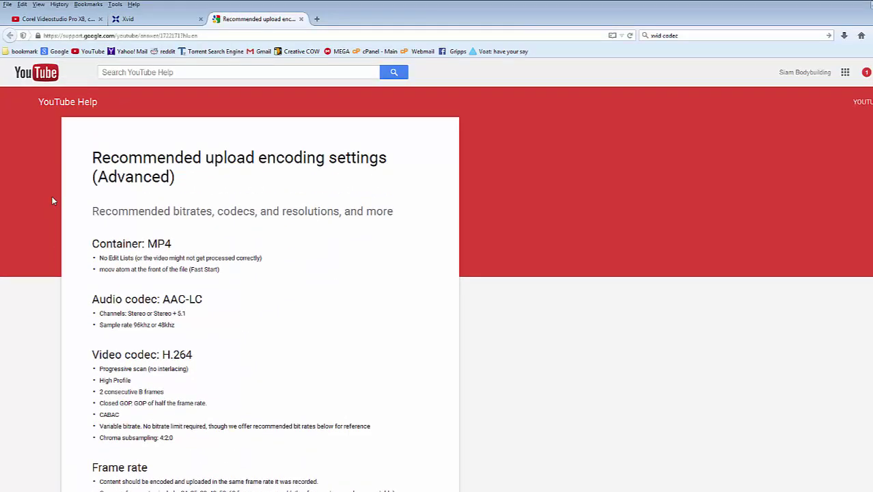
{"action": "scroll", "coordinate": [8, 212], "scroll_direction": "down", "scroll_amount": 8}
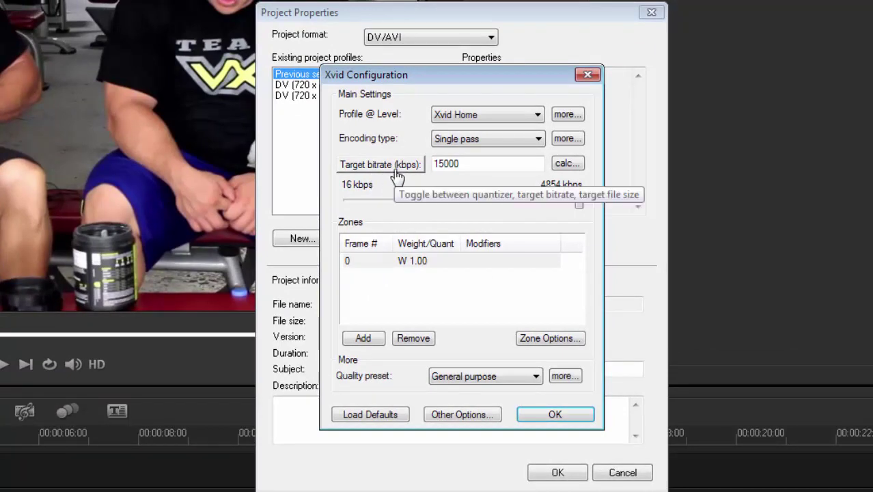
Reset Xvid to defaults with single-pass encoding and set the quantizer to 1.00
{"action": "left_click", "coordinate": [538, 139]}
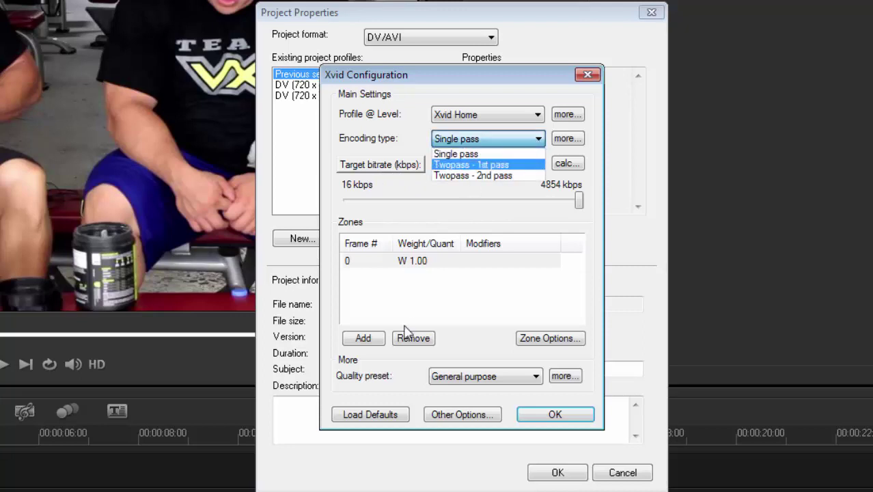
{"action": "left_click", "coordinate": [395, 415]}
{"action": "left_click", "coordinate": [361, 415]}
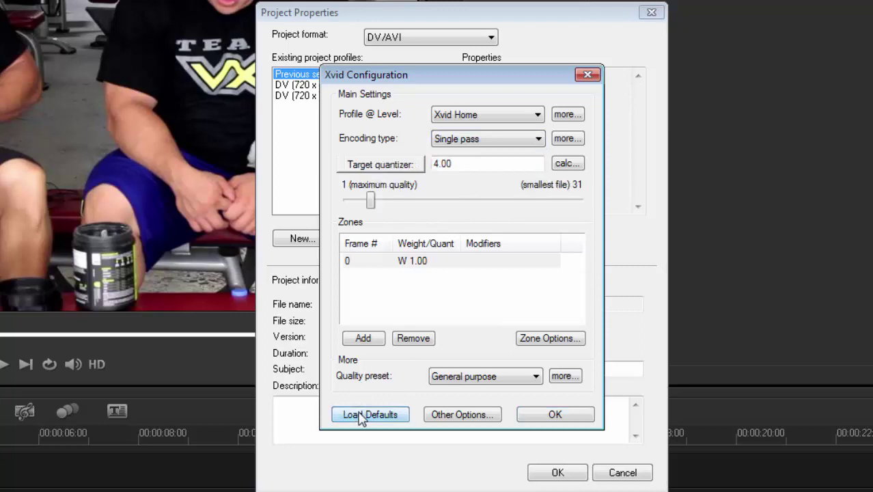
{"action": "left_click", "coordinate": [370, 200]}
{"action": "left_click_drag", "start_coordinate": [369, 200], "coordinate": [347, 201]}
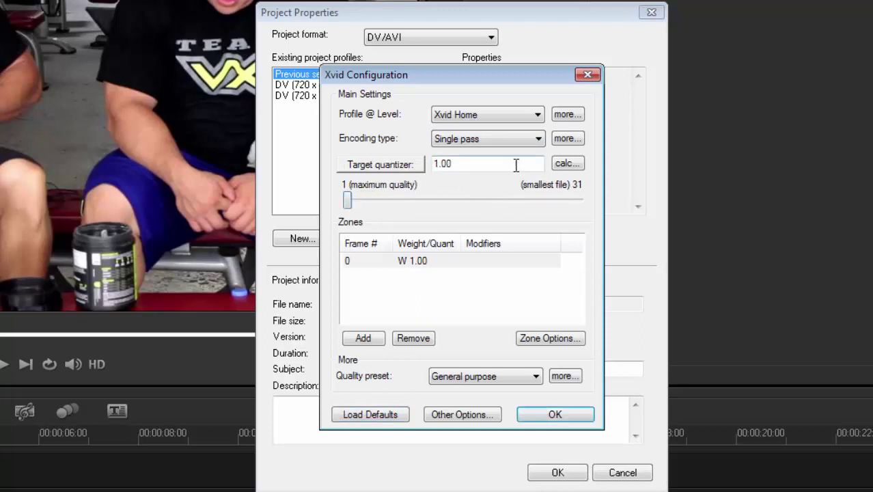
Switch Xvid to a 15000 kbps target bitrate, keep single pass, and accept
{"action": "left_click", "coordinate": [387, 168]}
{"action": "left_click_drag", "start_coordinate": [468, 164], "coordinate": [420, 162]}
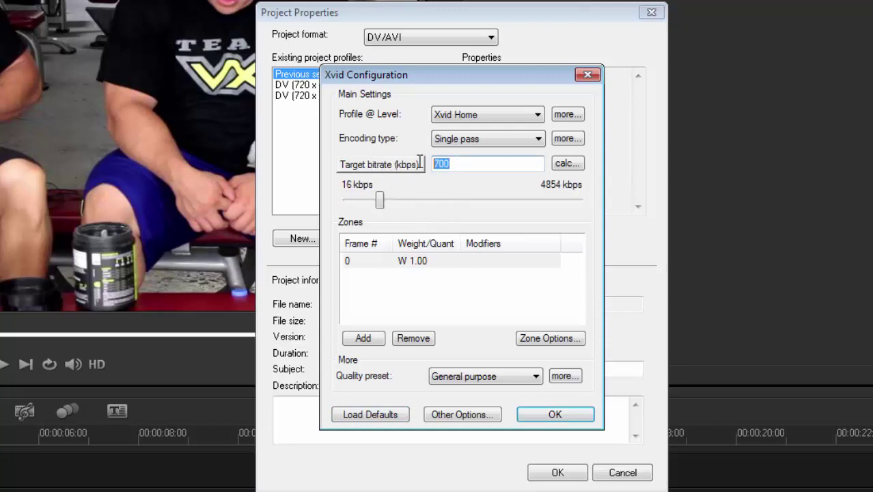
{"action": "type", "text": "1500"}
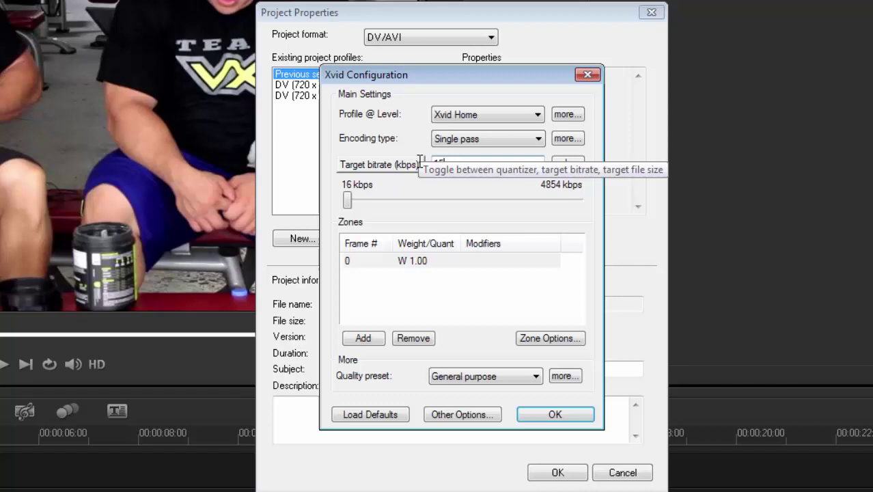
{"action": "type", "text": "0"}
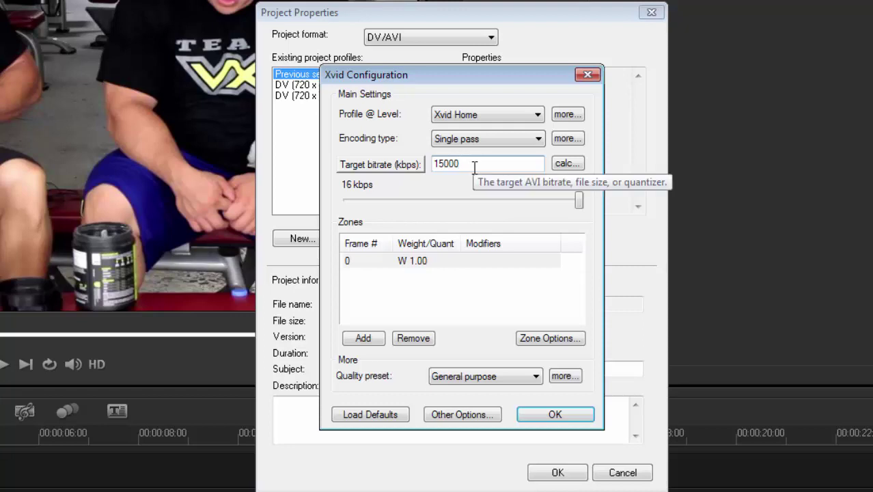
{"action": "left_click", "coordinate": [539, 139]}
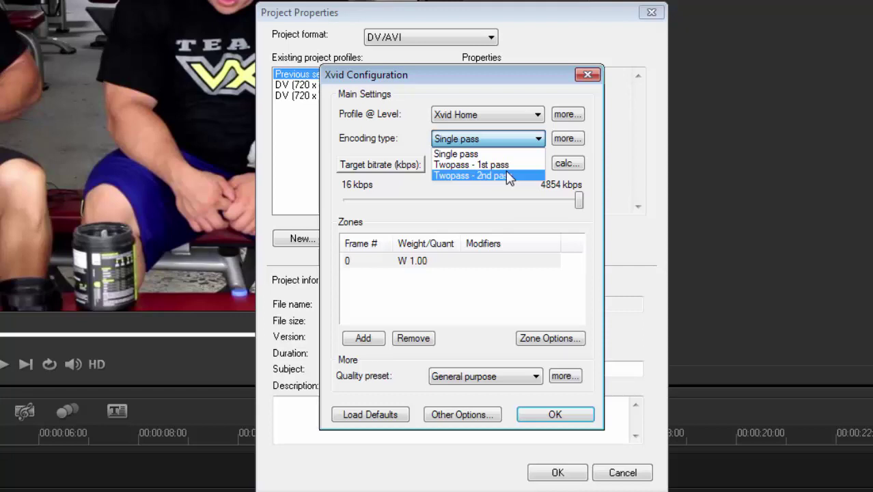
{"action": "left_click", "coordinate": [539, 139]}
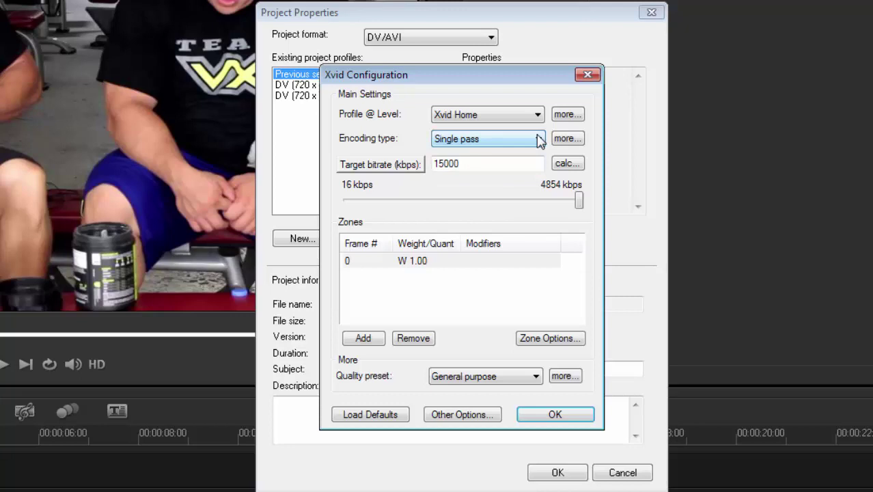
{"action": "left_click", "coordinate": [555, 415]}
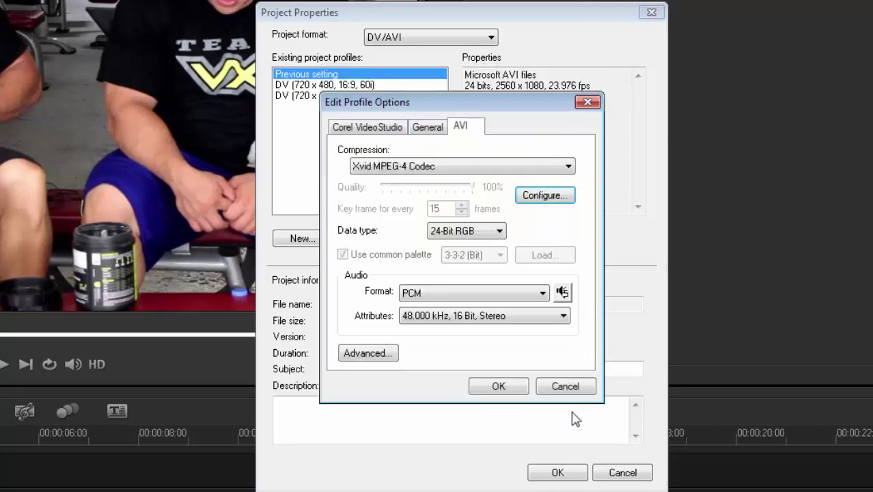
Confirm the TEST profile, apply it to the project, and accept the settings-change warning
{"action": "left_click", "coordinate": [498, 387]}
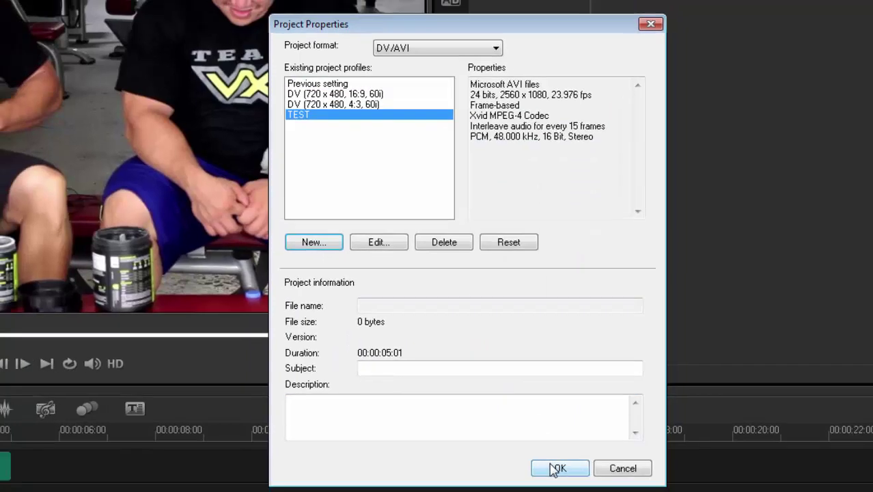
{"action": "left_click", "coordinate": [557, 469]}
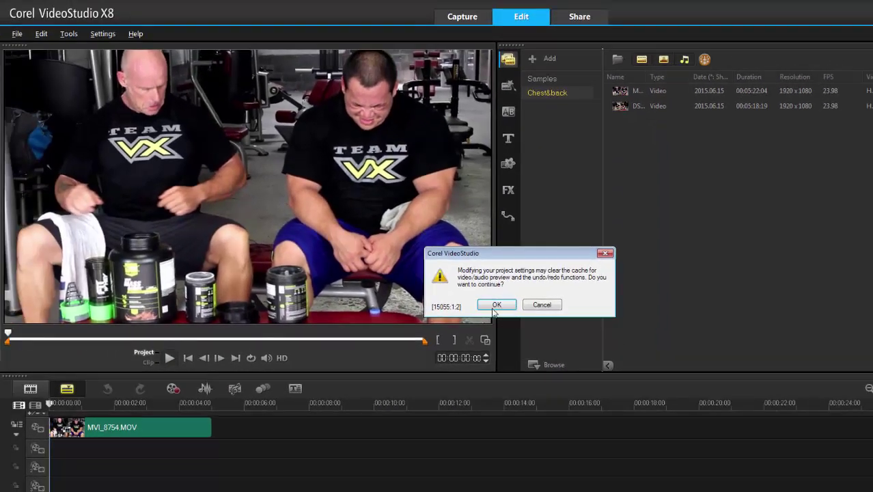
{"action": "left_click_drag", "start_coordinate": [489, 252], "coordinate": [731, 240]}
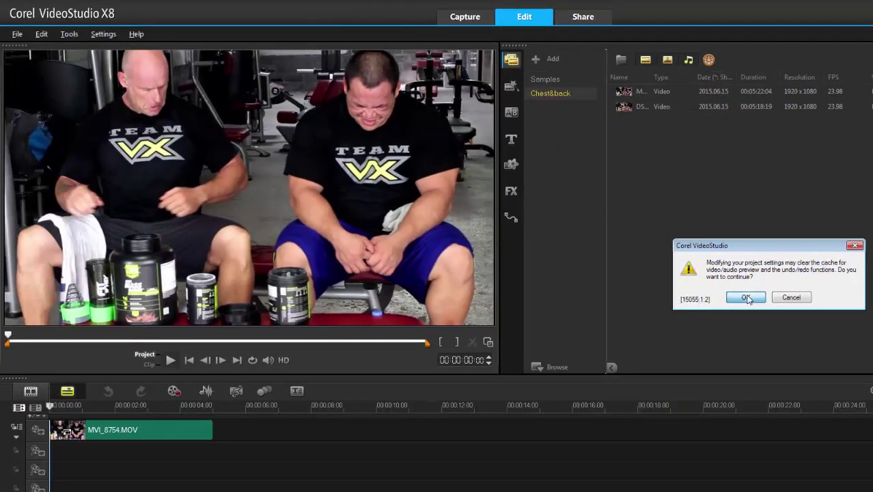
{"action": "left_click", "coordinate": [746, 298]}
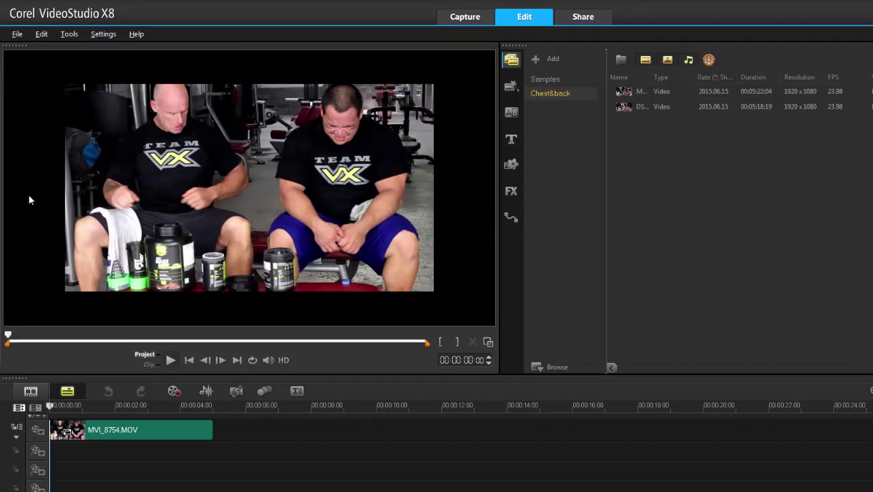
Switch to the Share workspace to review the 2560 x 1080 Xvid AVI output settings
{"action": "left_click", "coordinate": [584, 17]}
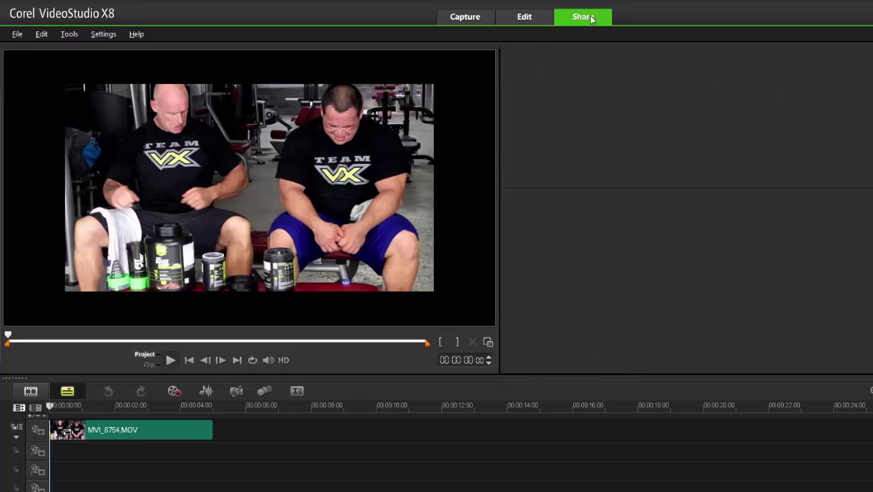